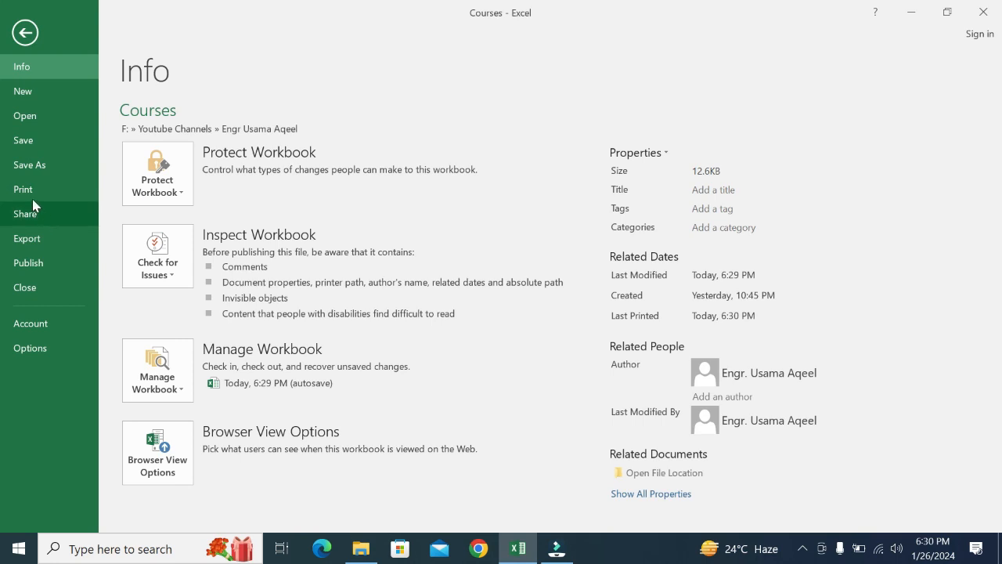
- Open the Courses workbook's print preview and check the printer list, keeping Microsoft Print to PDF
click(32, 188)
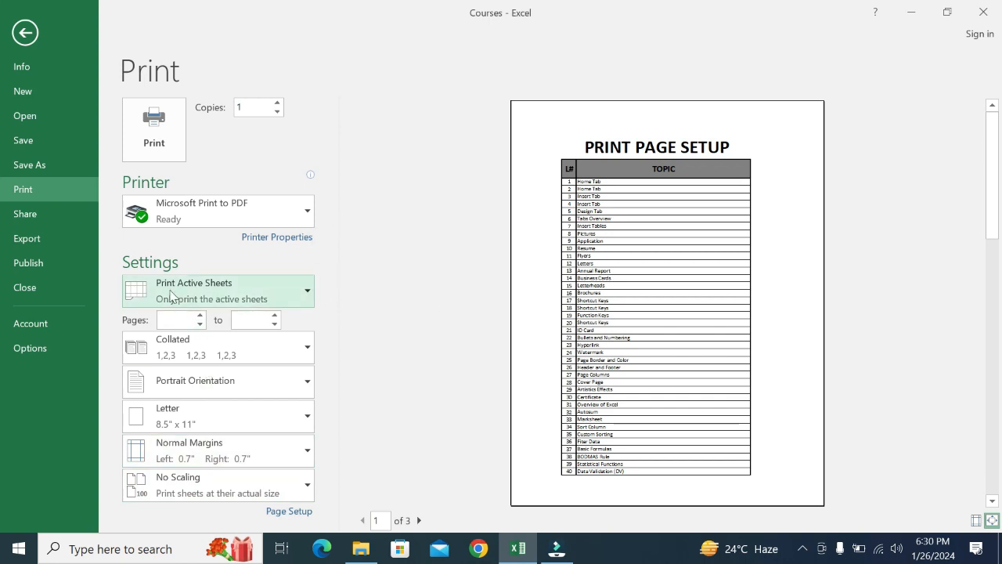
click(237, 226)
click(237, 226)
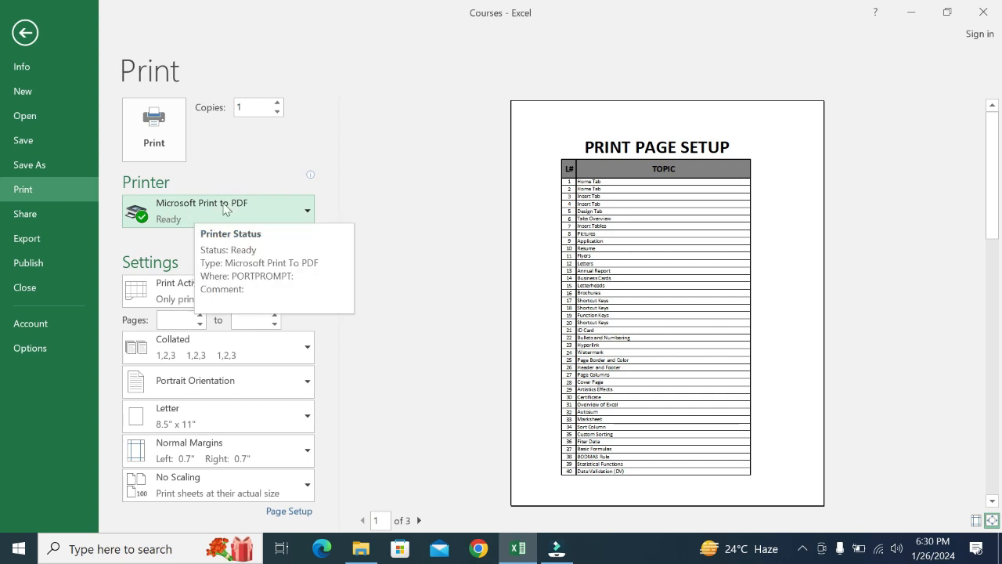
click(224, 205)
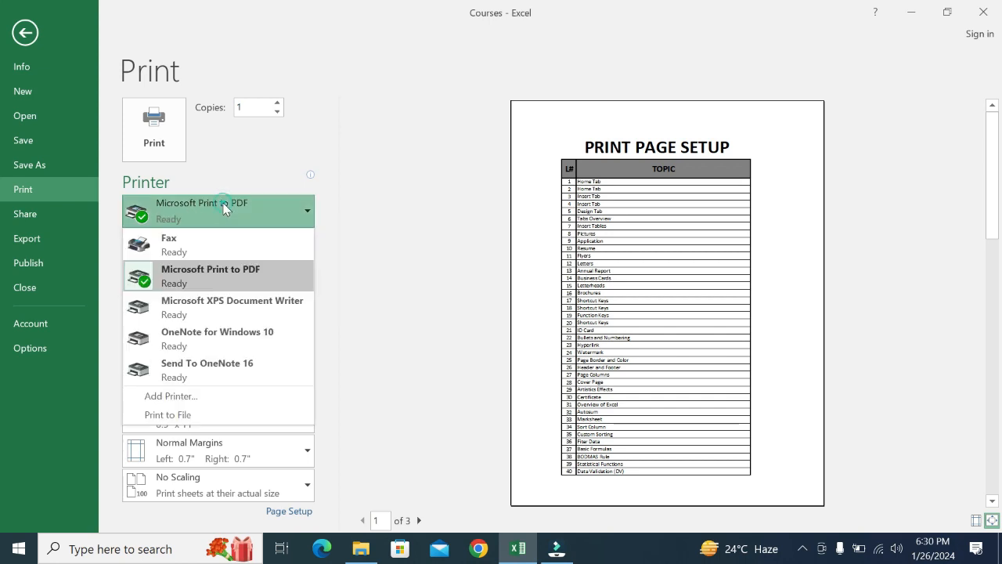
- Keep the printer and Print Active Sheets unchanged, then return to the MS OFFICE 2016 sheet
click(208, 279)
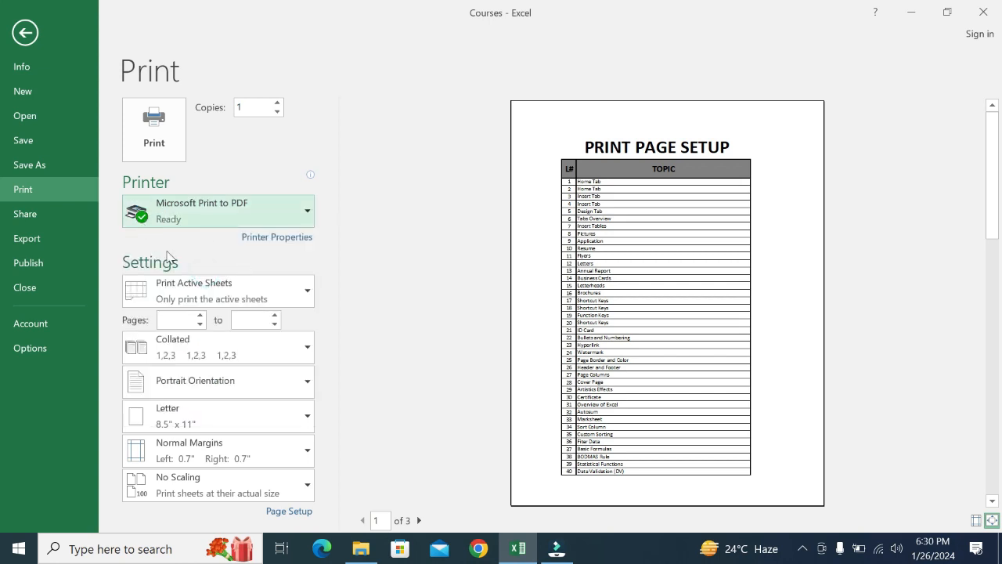
click(236, 297)
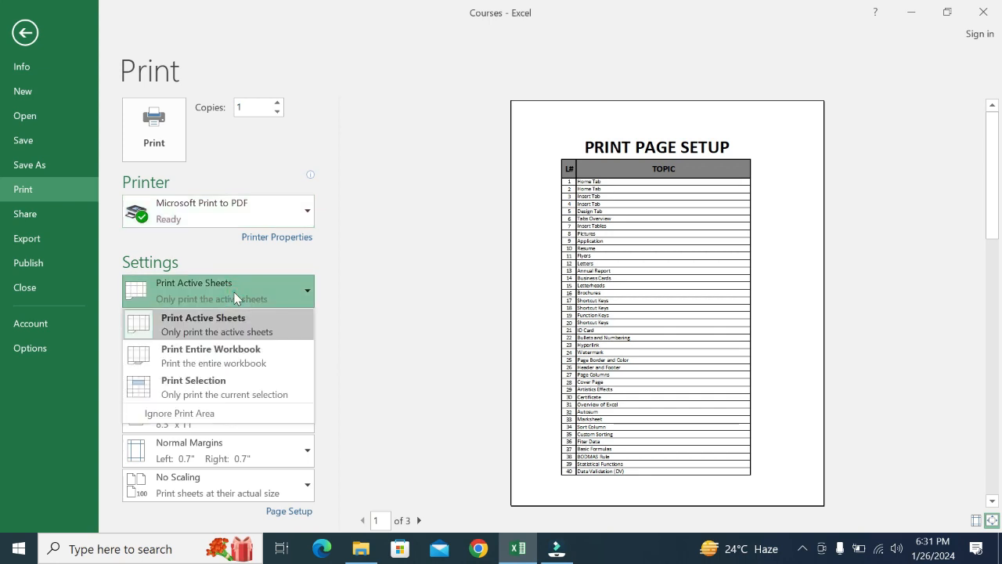
click(235, 298)
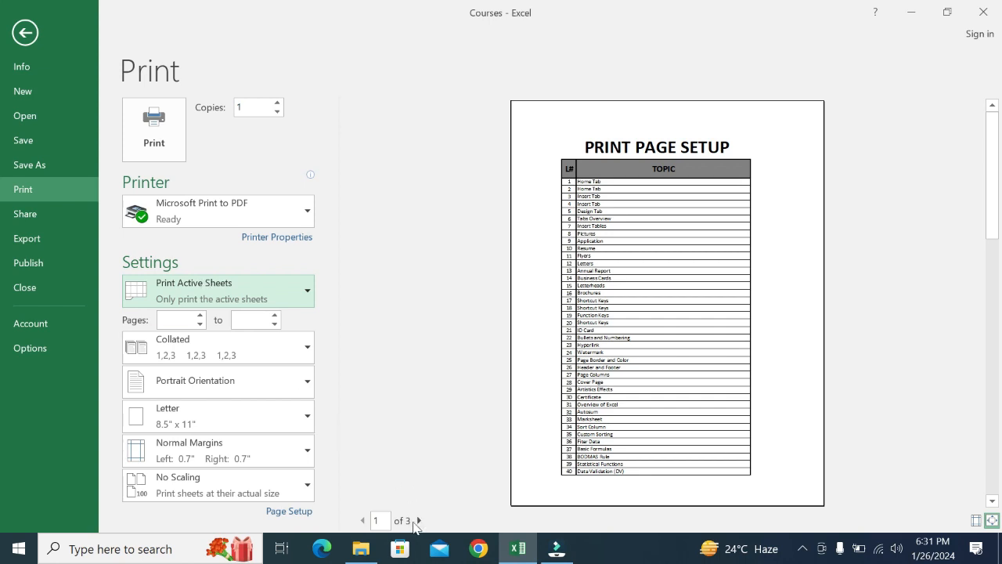
click(25, 33)
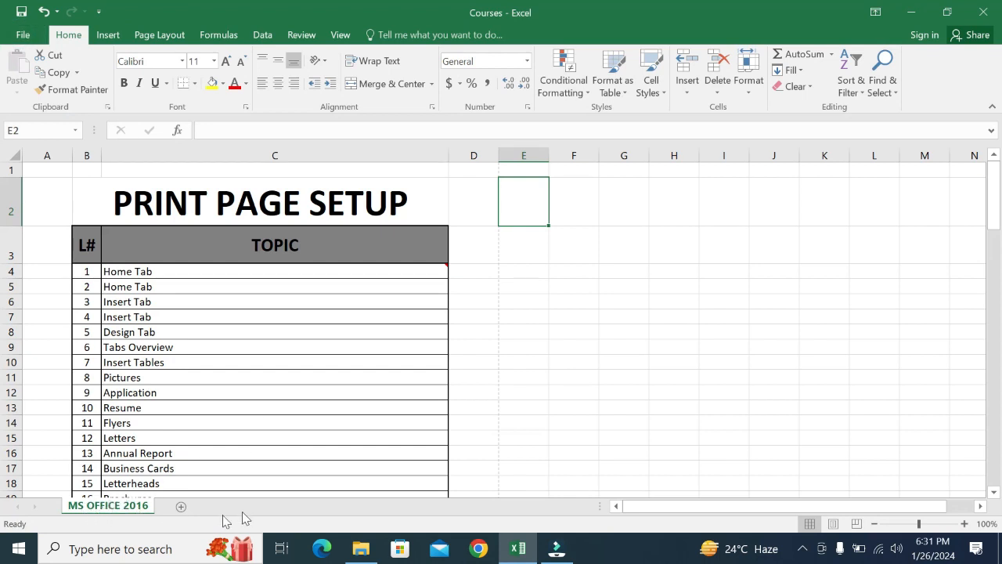
- Add Sheet1, enter a person's name in D6, autofit column D, and preview it with Ctrl+P
click(181, 507)
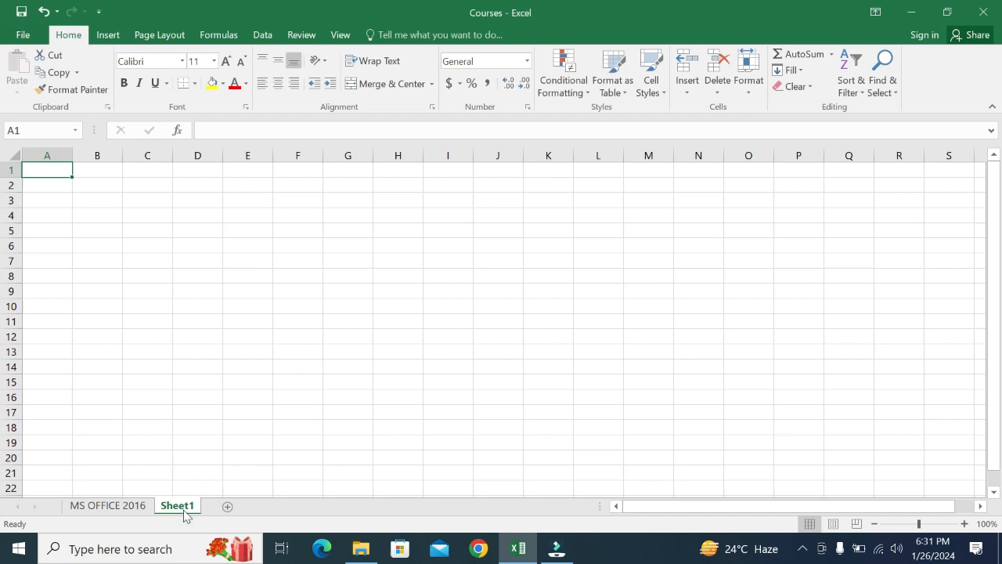
click(212, 241)
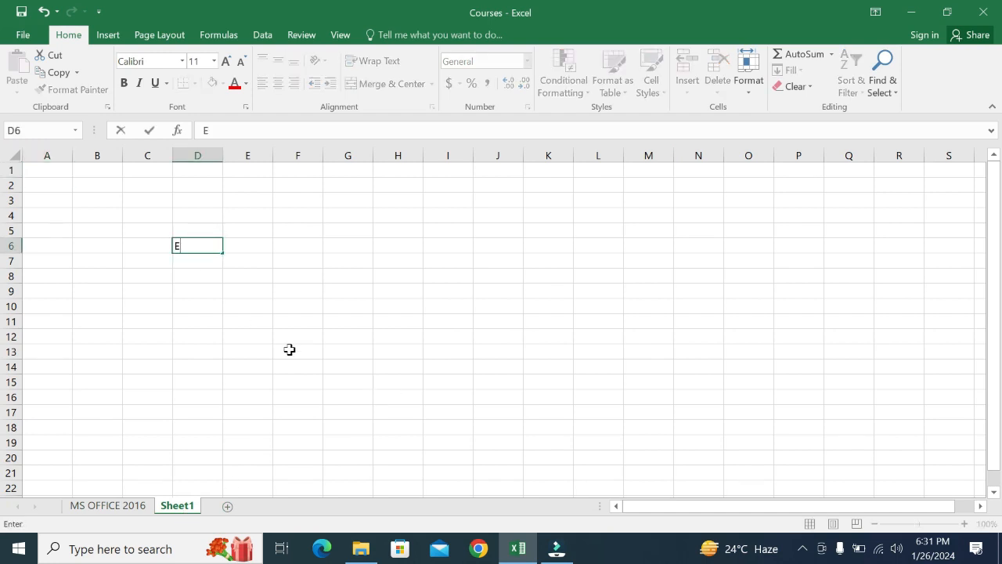
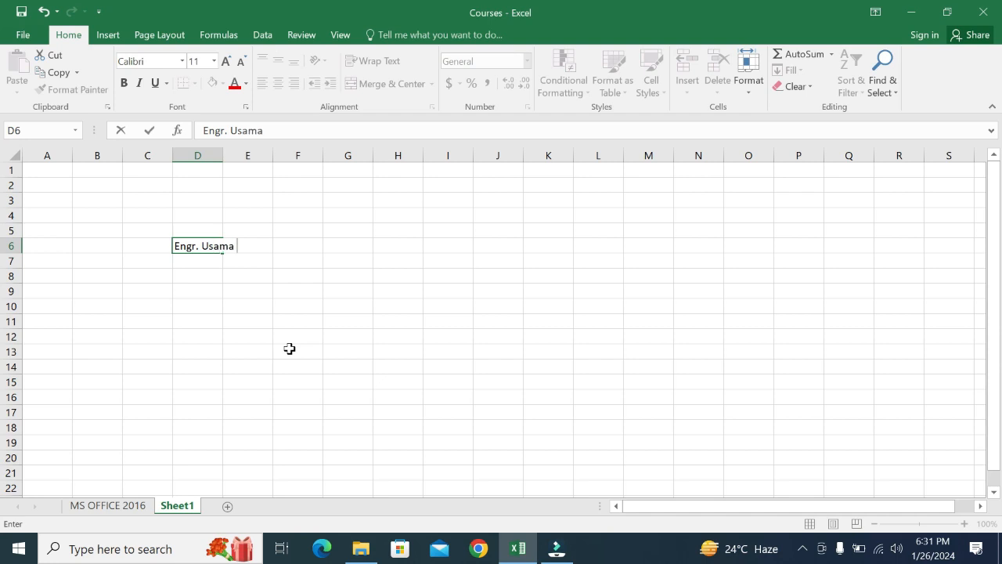
click(217, 149)
double_click(223, 148)
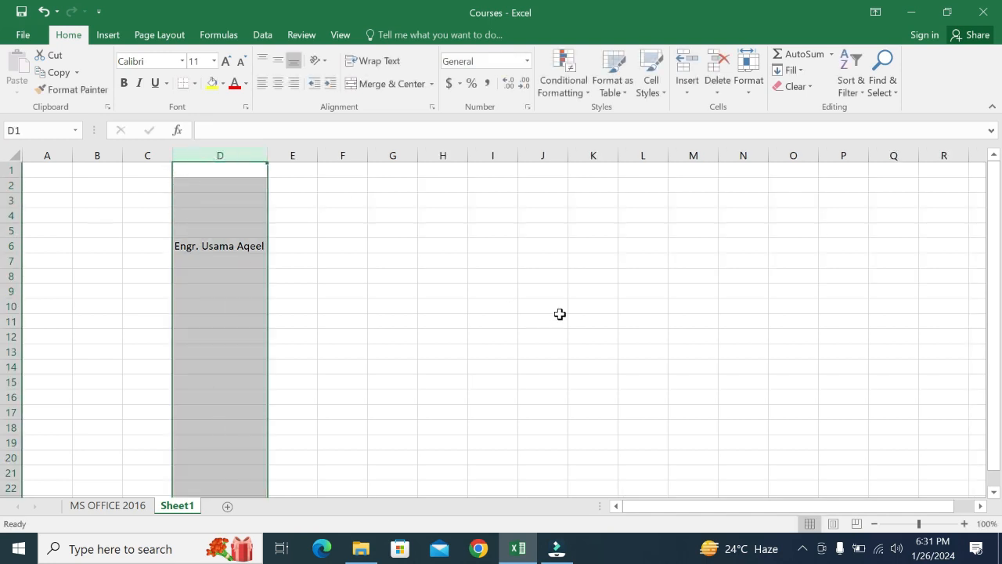
key(ctrl+p)
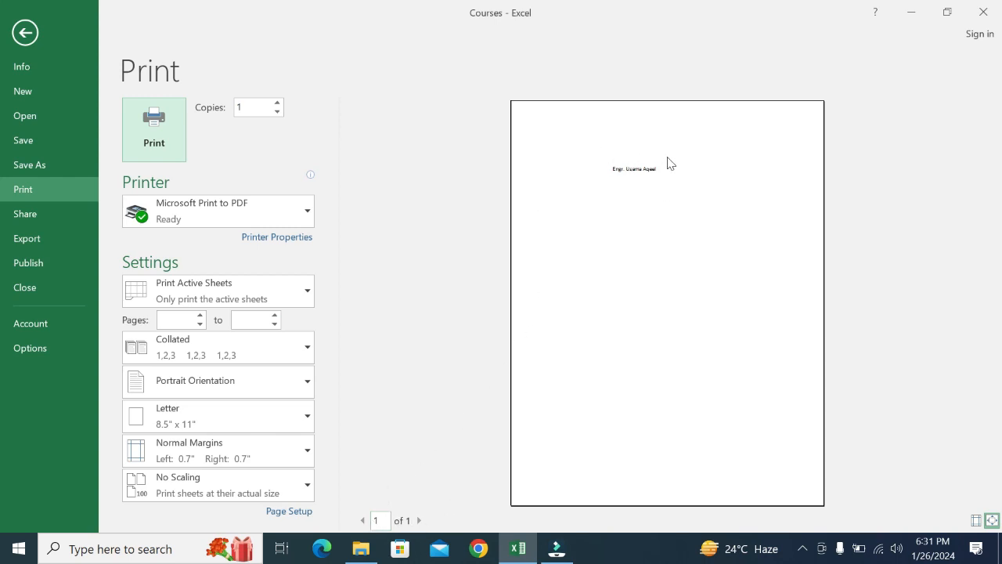
- Set printing to Print Entire Workbook, review all 4 preview pages, then return to Sheet1
click(204, 306)
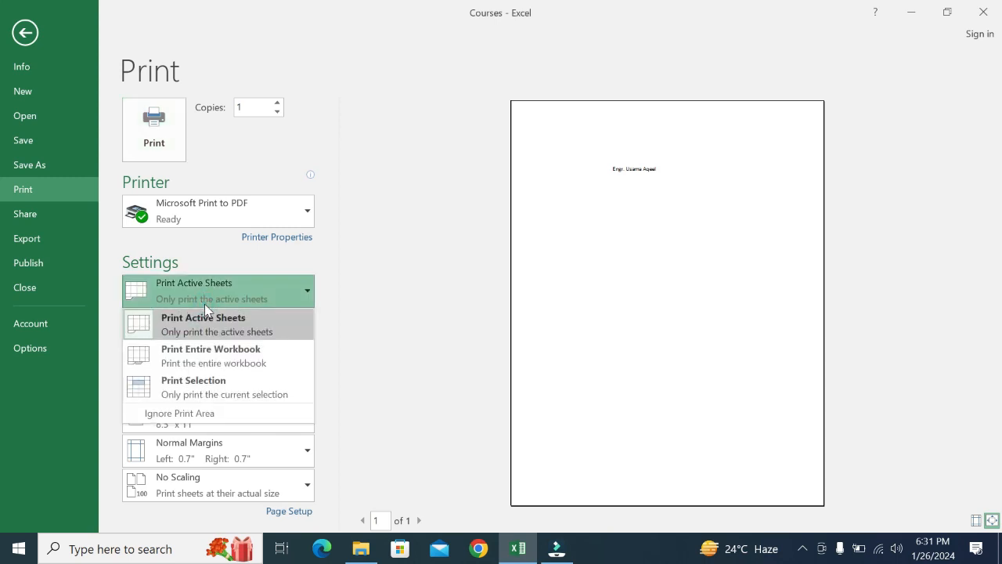
click(229, 368)
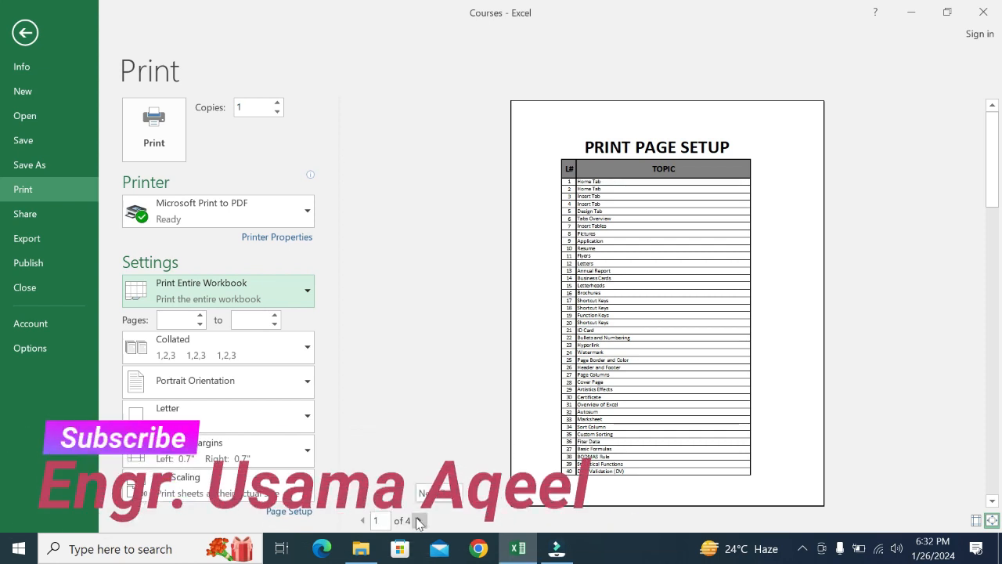
click(420, 521)
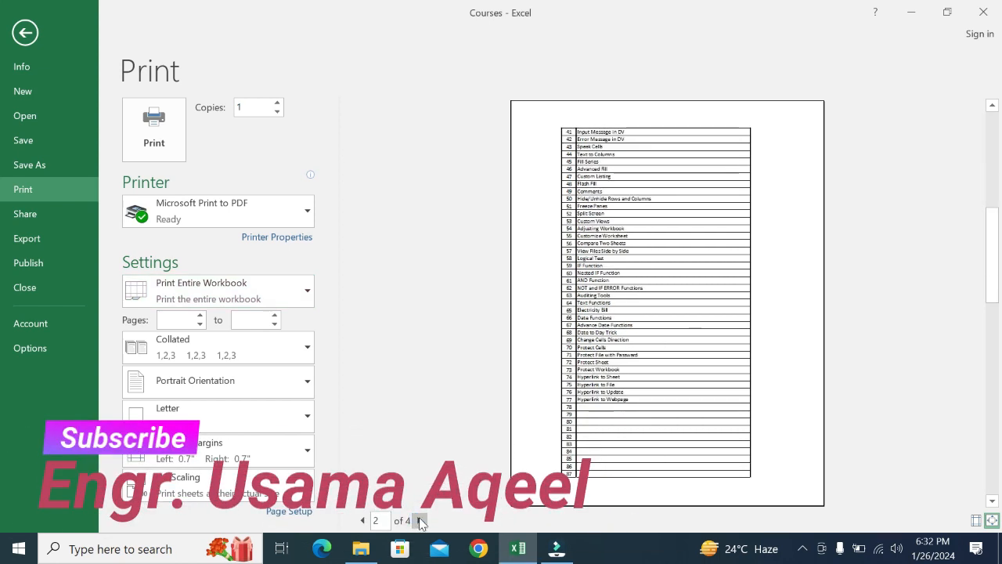
click(421, 521)
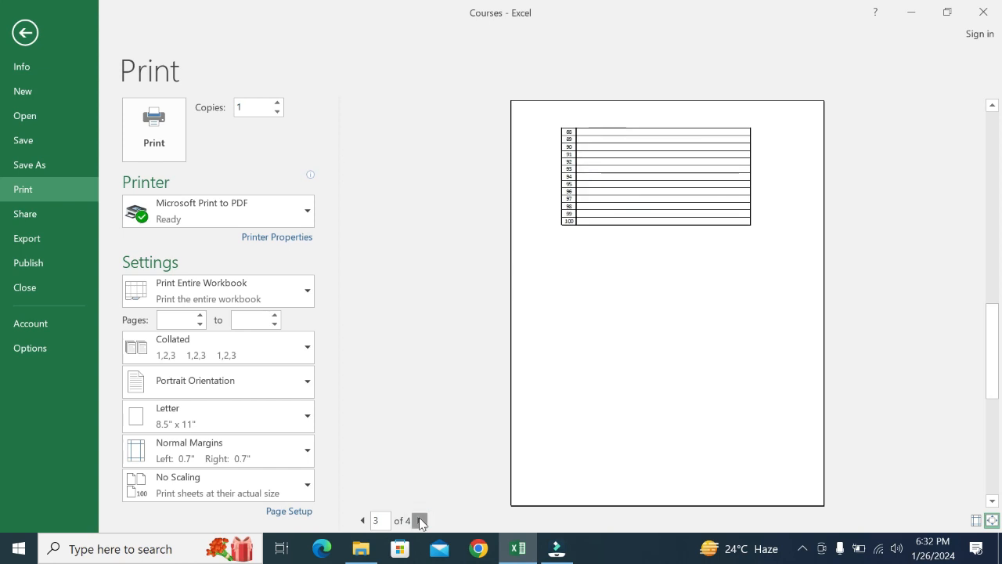
click(421, 521)
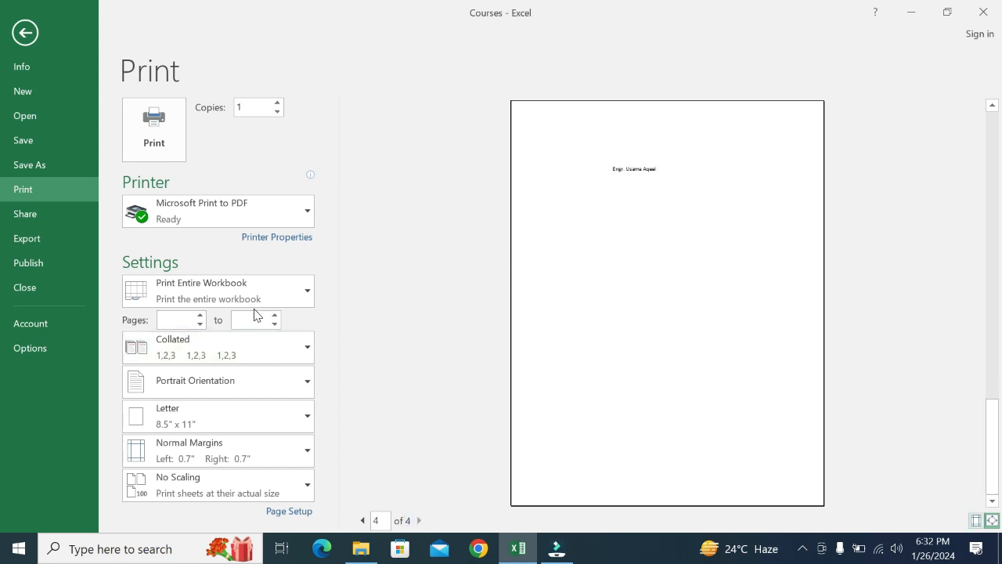
click(190, 289)
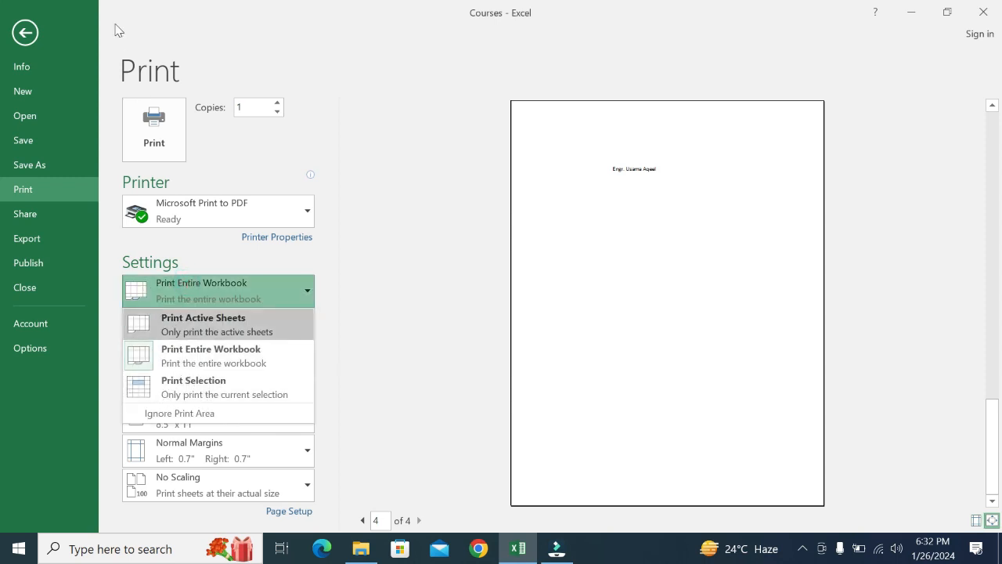
click(25, 32)
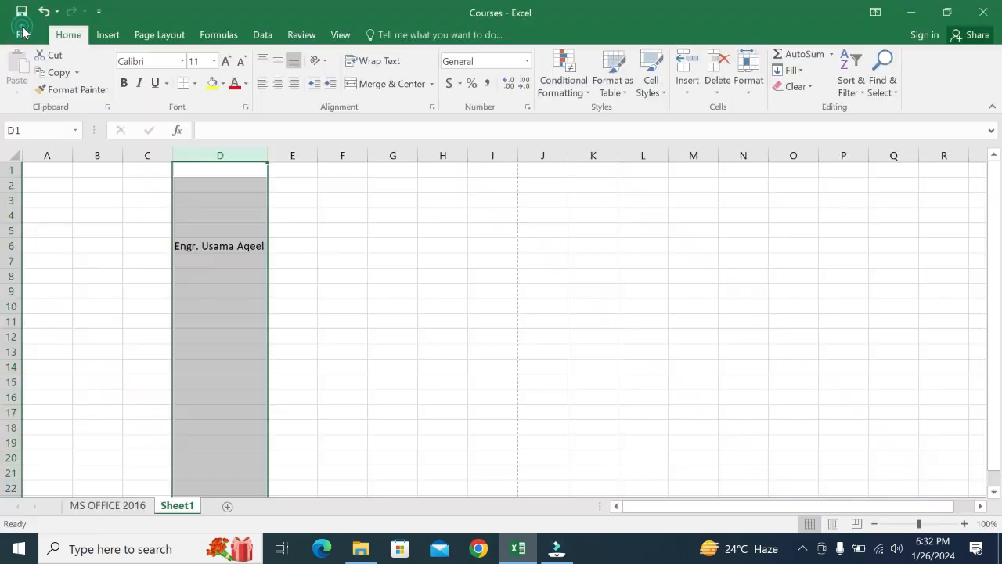
- Select B4:C12 on the MS OFFICE 2016 sheet and open the print preview
click(92, 506)
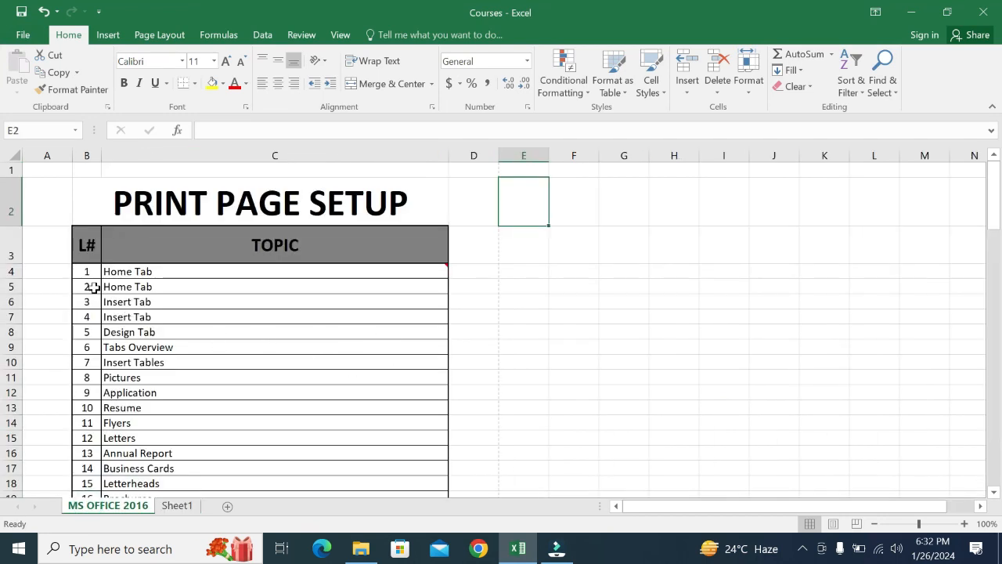
drag(74, 271, 379, 403)
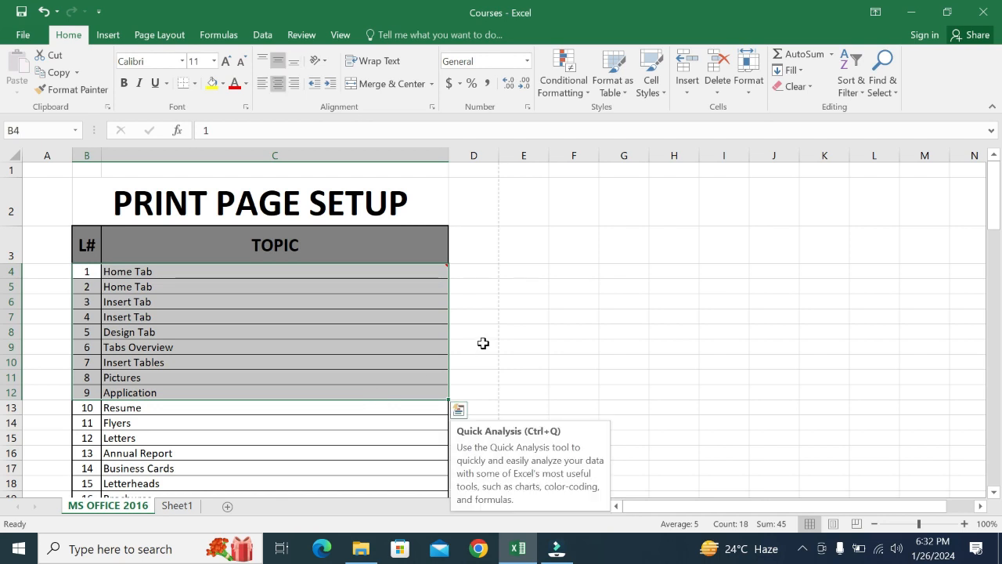
key(ctrl+p)
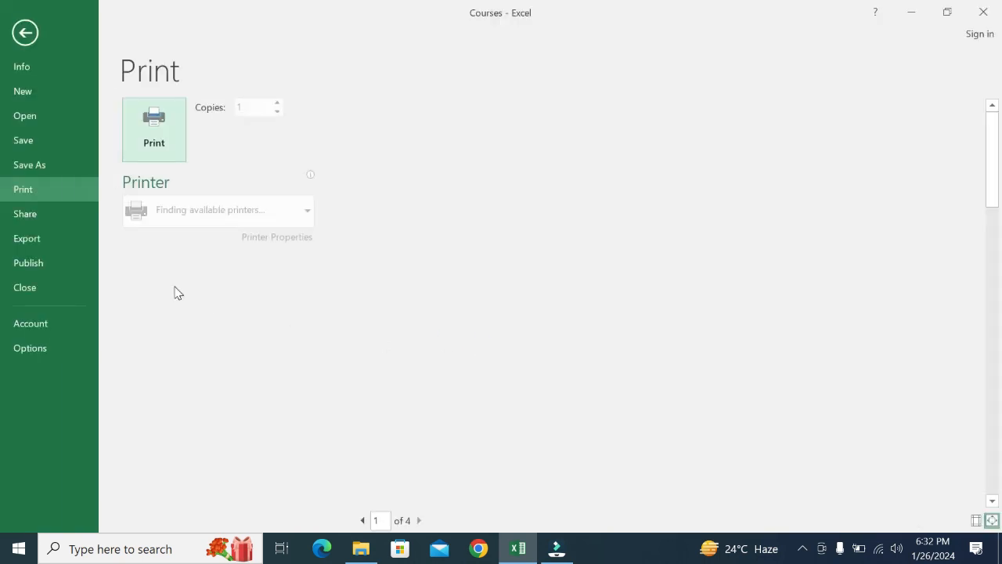
- Try Print Selection, then settle on Print Active Sheets for the 3-page preview
click(250, 290)
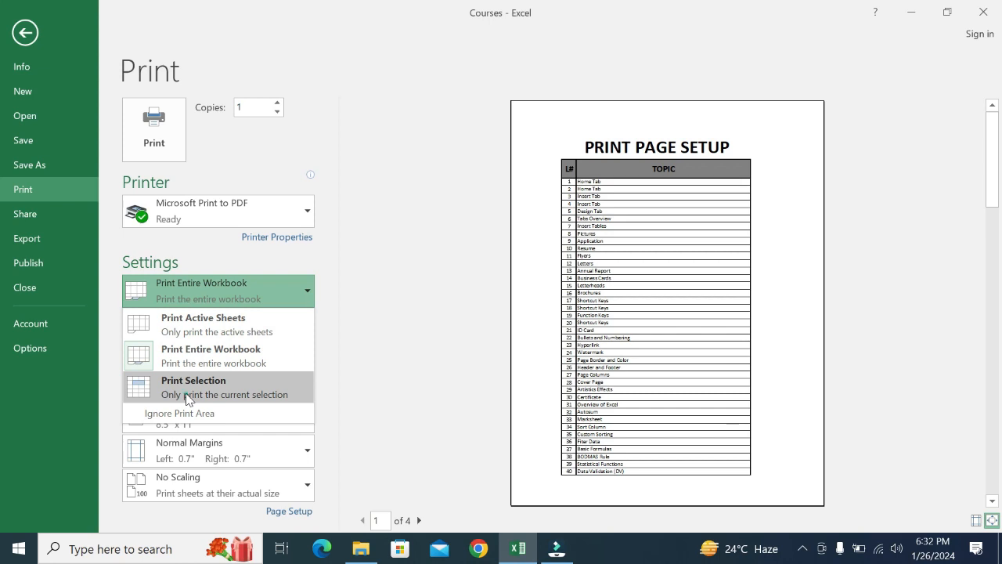
click(429, 291)
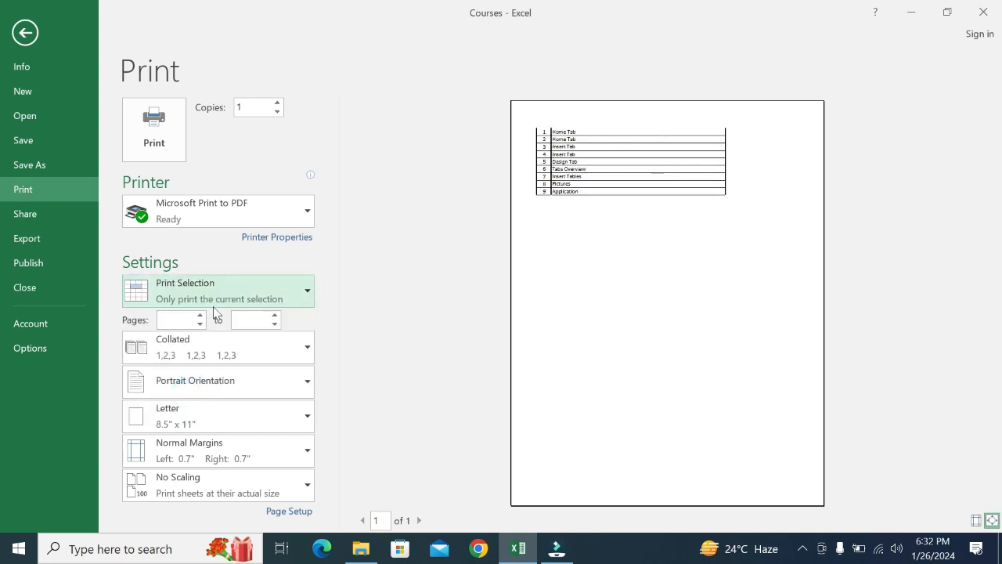
click(189, 296)
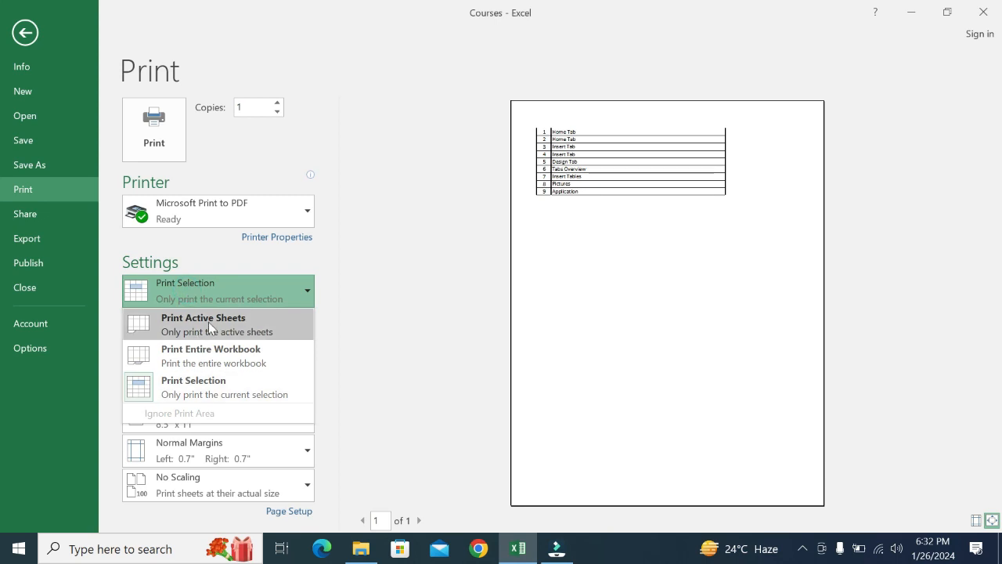
click(210, 327)
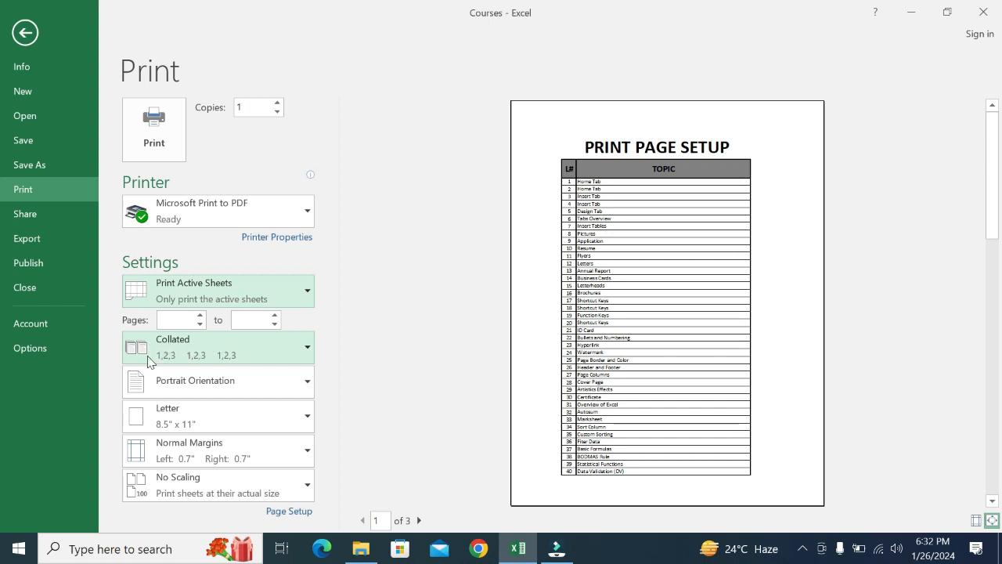
- Set copies to 2 and, after trying Uncollated, keep them Collated 1,2,3
click(252, 108)
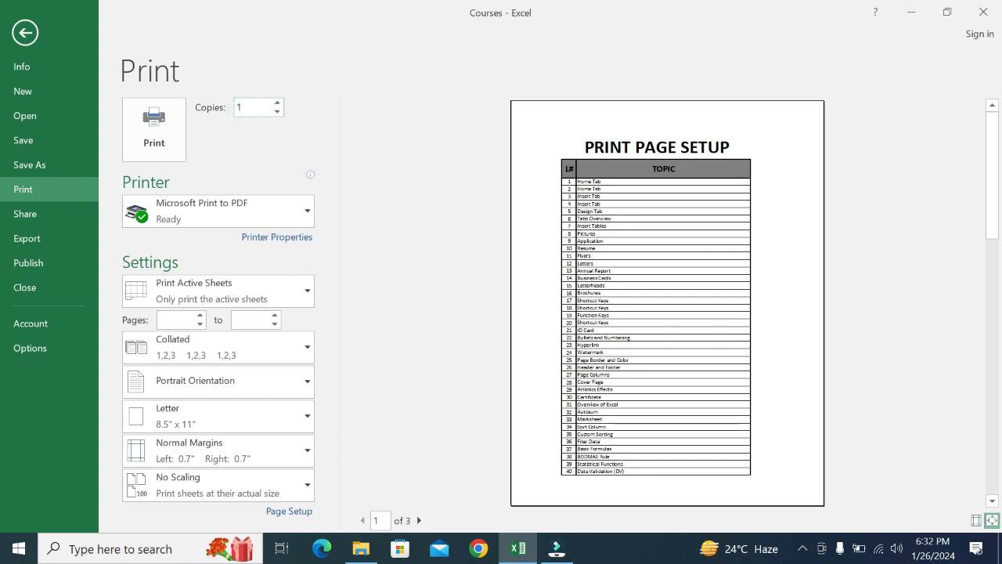
click(278, 102)
click(384, 212)
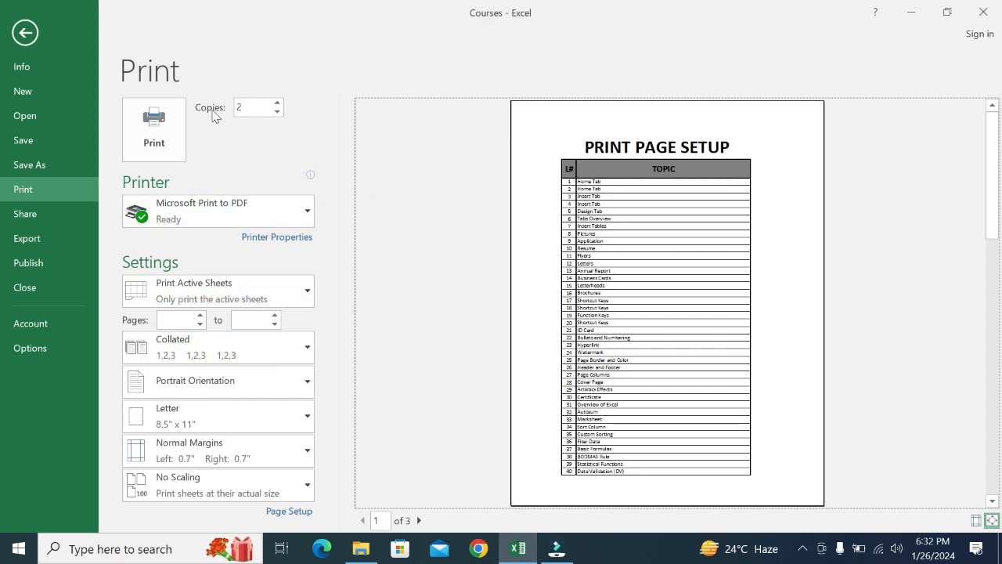
click(270, 349)
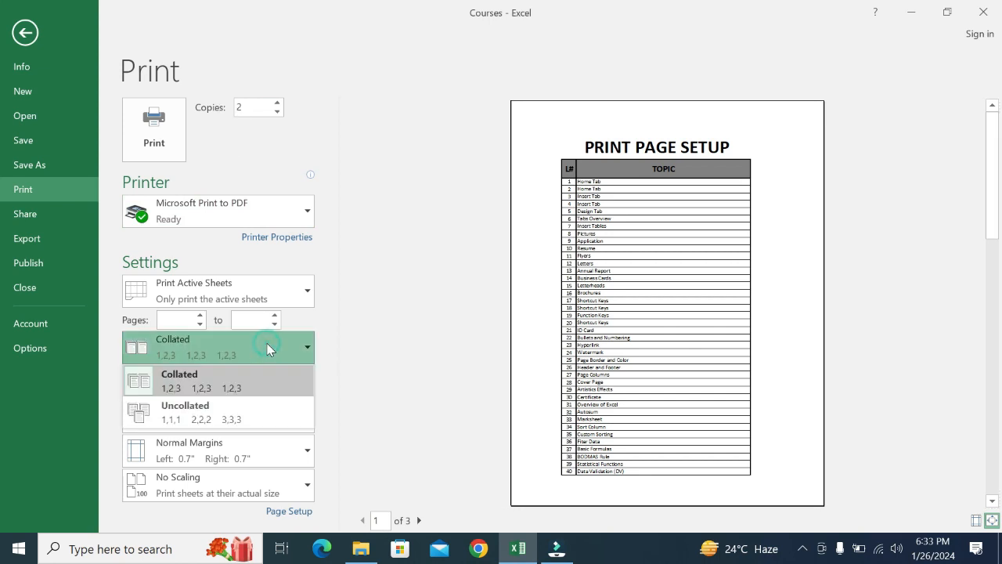
click(217, 420)
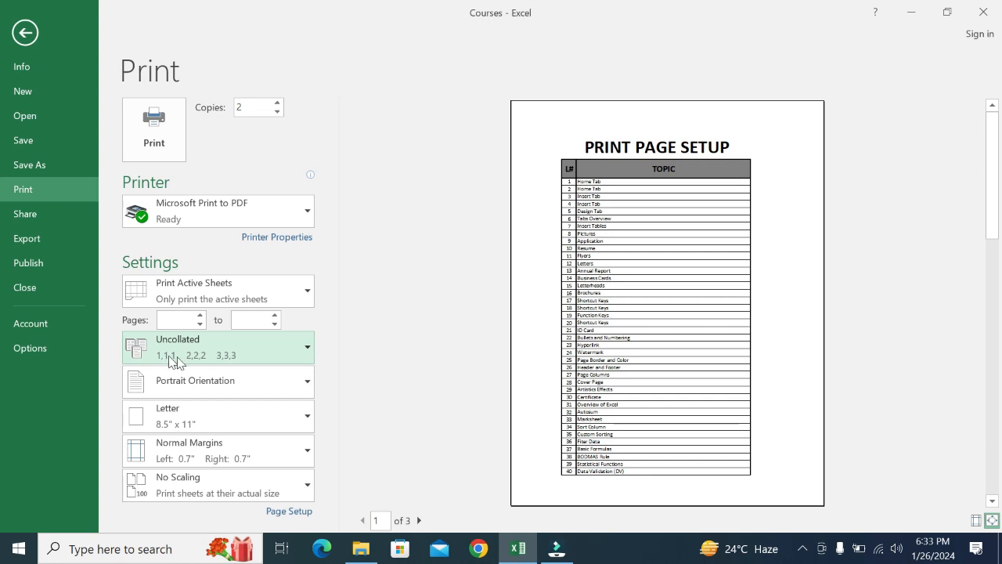
click(226, 354)
click(194, 394)
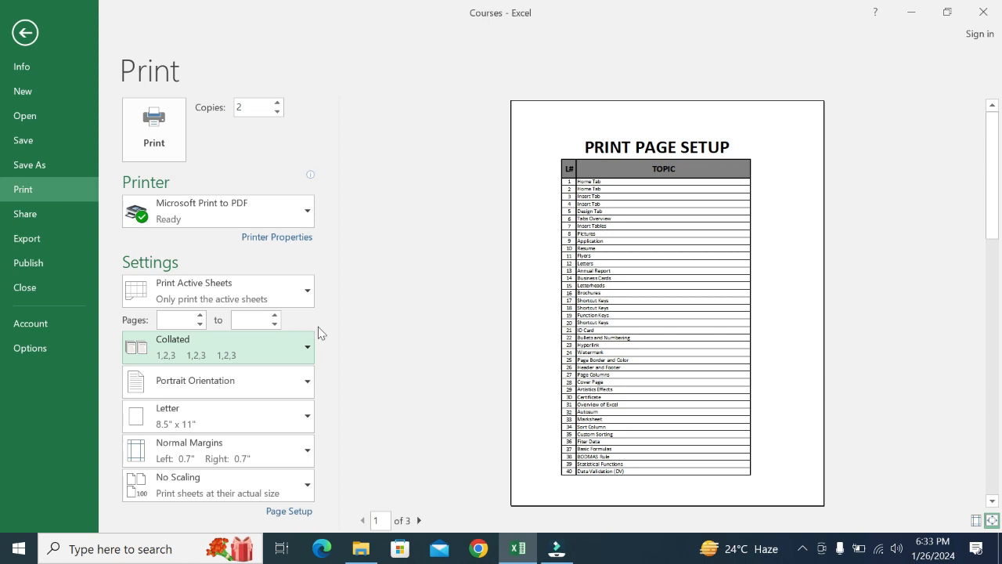
- Try Landscape orientation, then return the page to Portrait Orientation
click(233, 389)
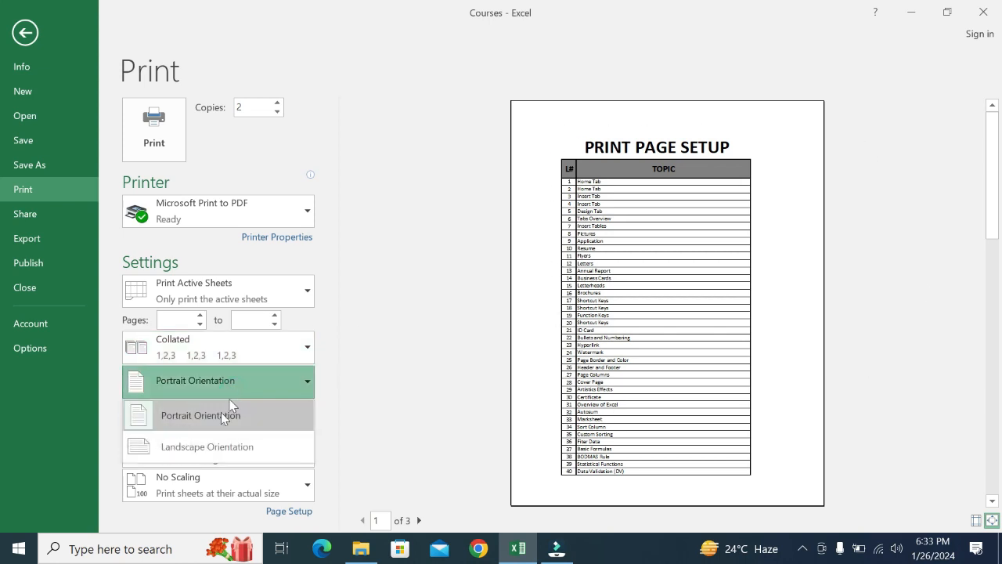
click(213, 444)
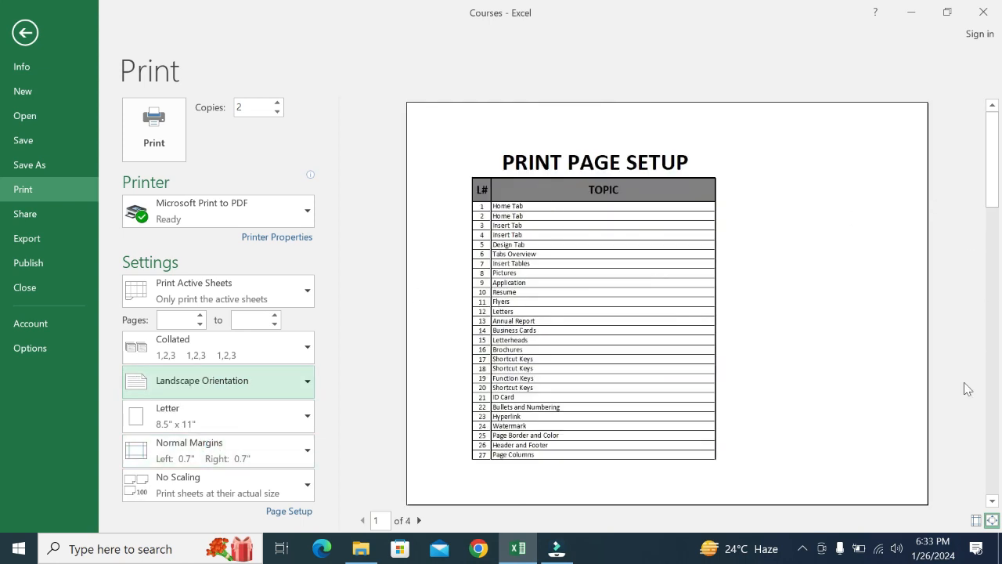
click(256, 379)
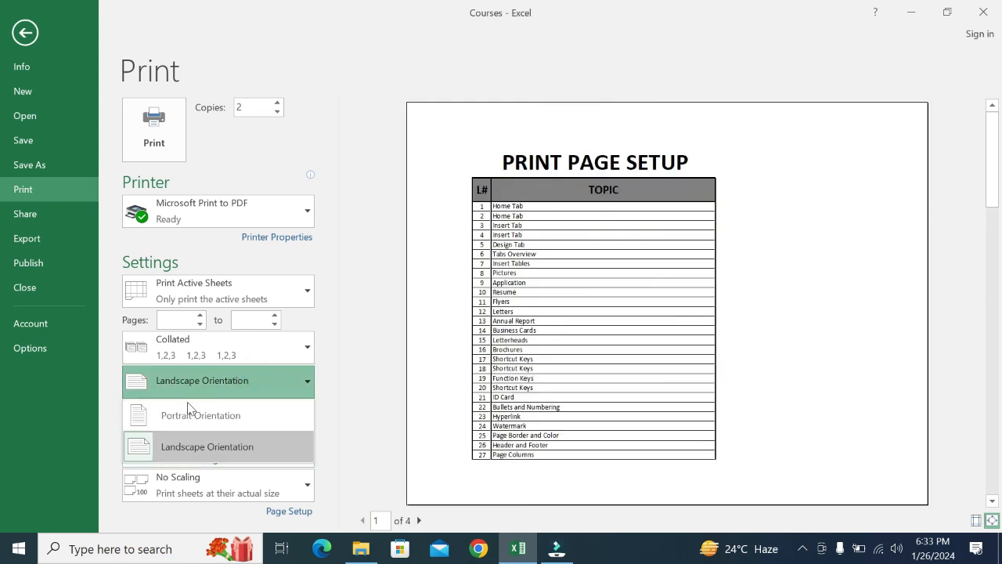
click(184, 412)
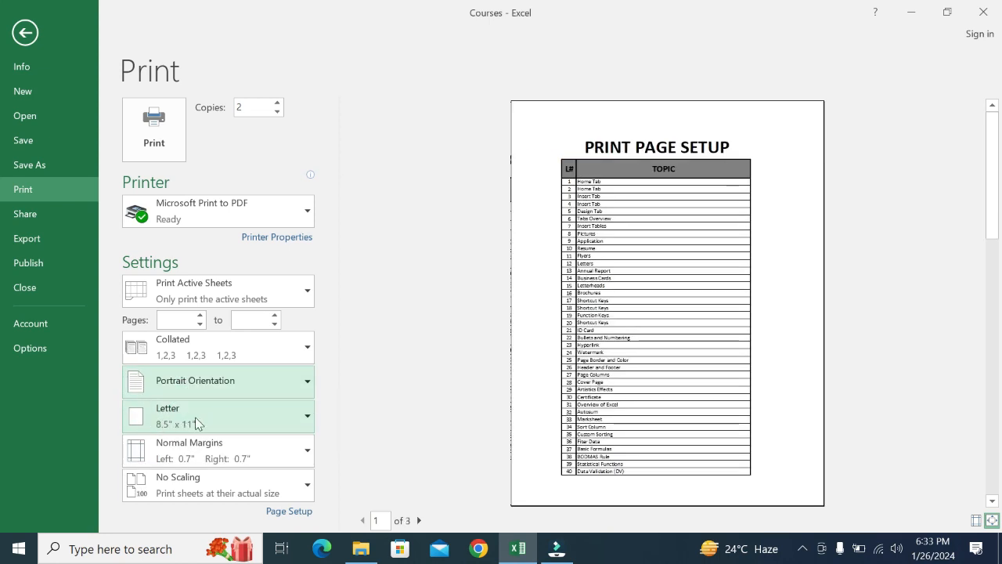
- Change the paper size from Letter to A4 (8.27" x 11.69")
click(197, 421)
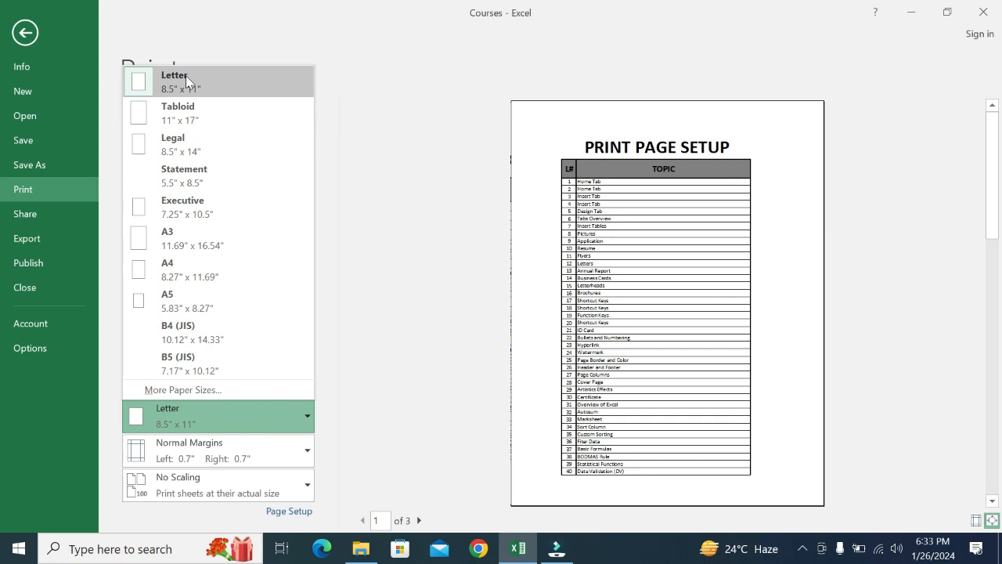
click(188, 263)
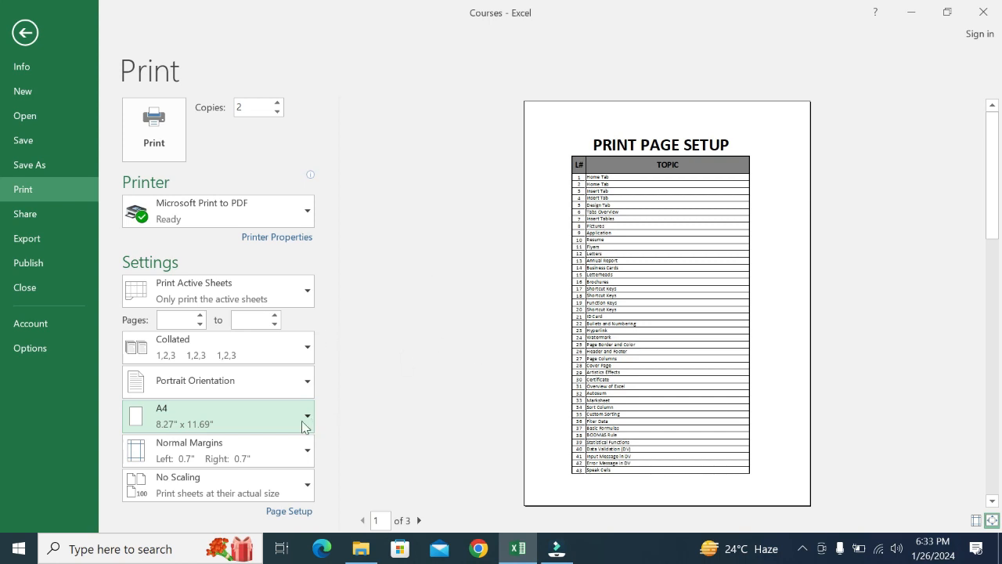
click(204, 416)
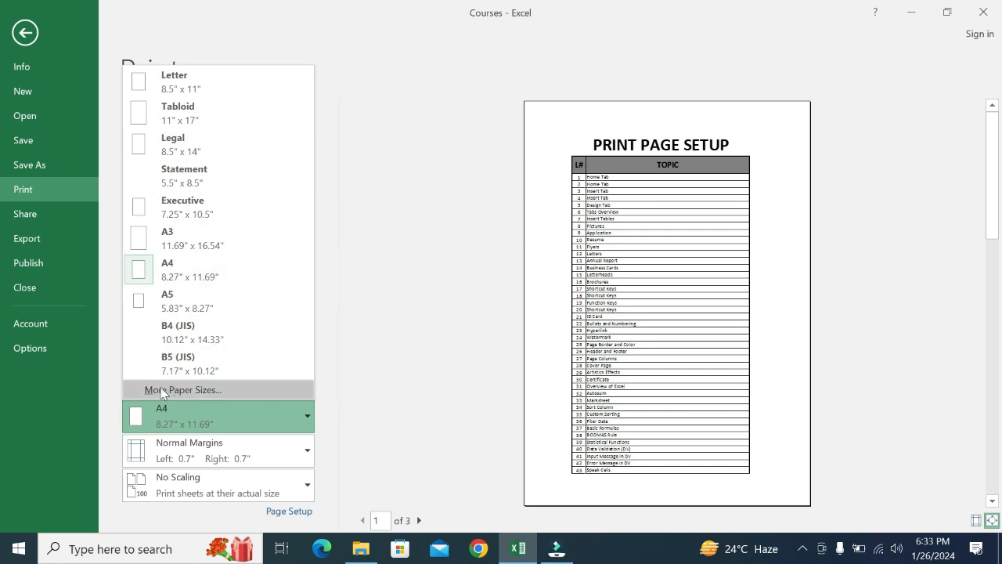
click(229, 262)
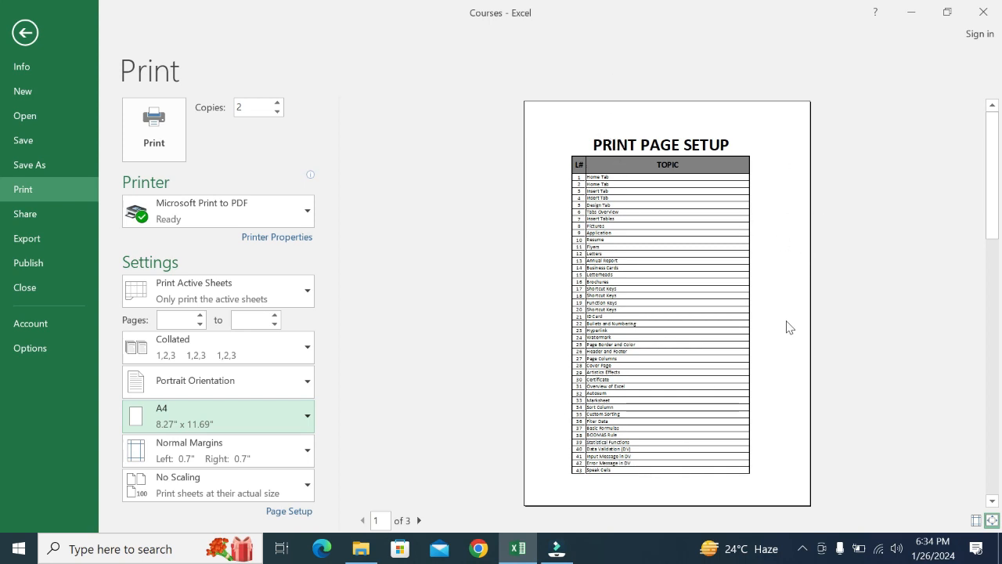
- Apply Narrow margins (0.25" left and right) after trying Wide, and keep No Scaling
click(191, 455)
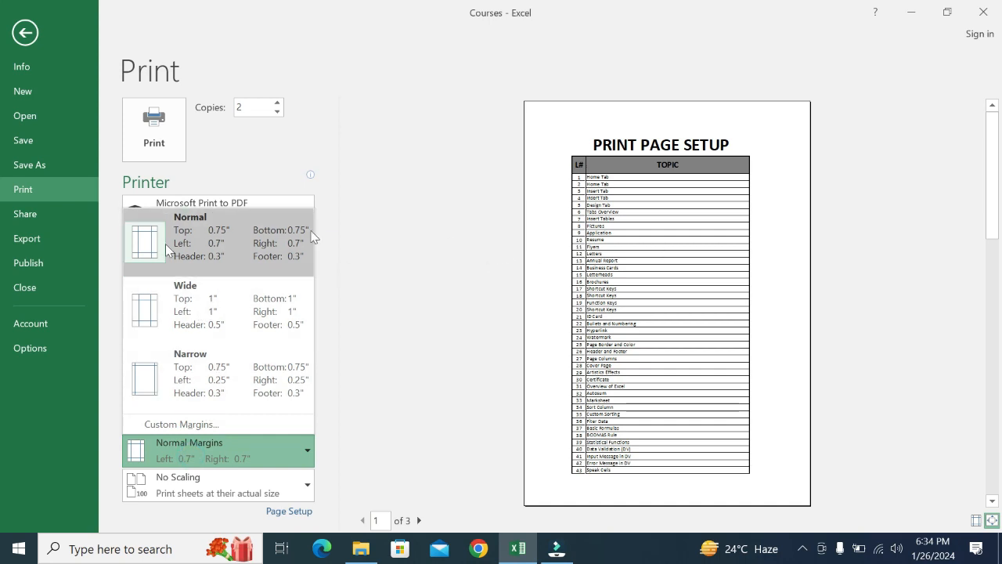
click(181, 301)
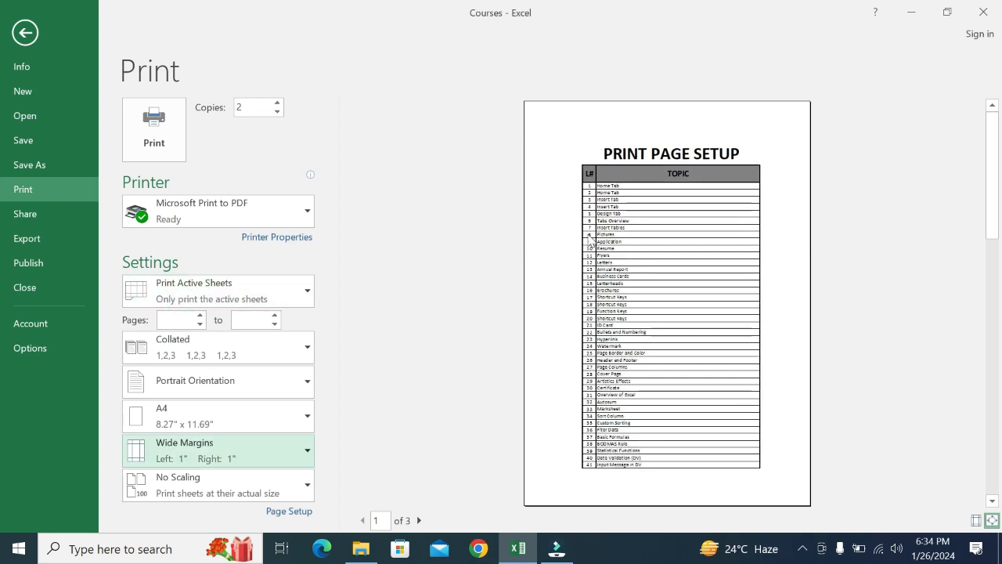
click(202, 451)
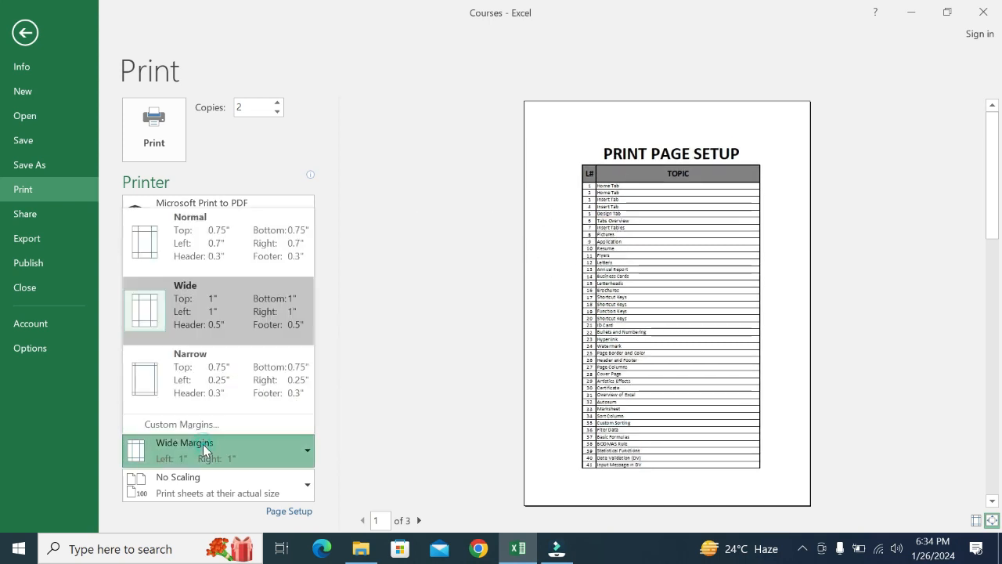
click(194, 370)
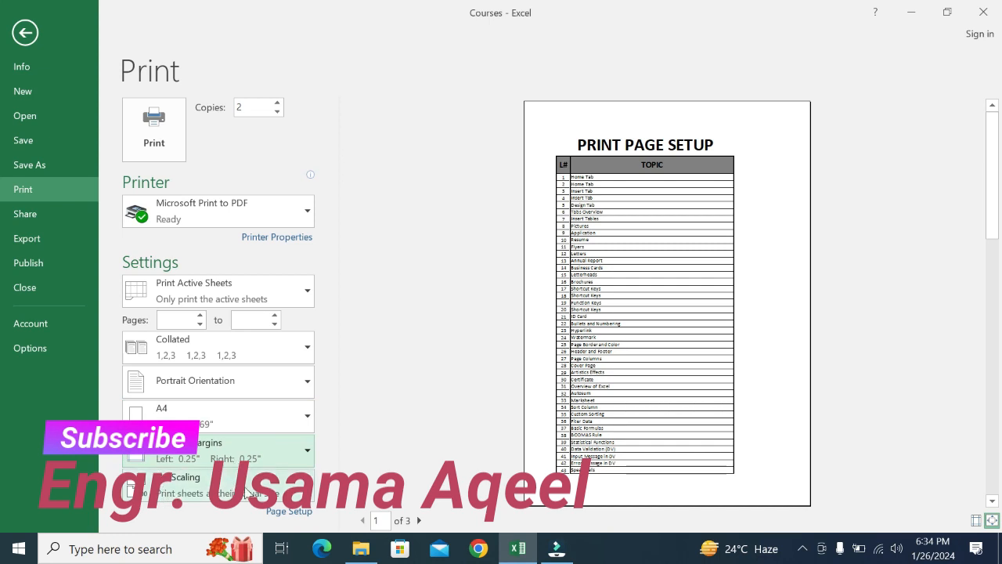
click(276, 492)
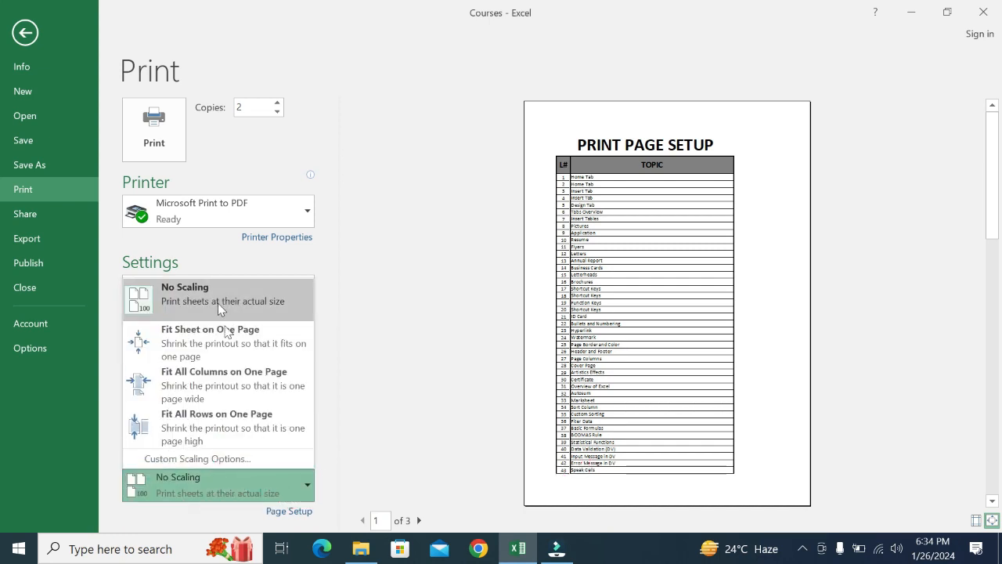
click(208, 490)
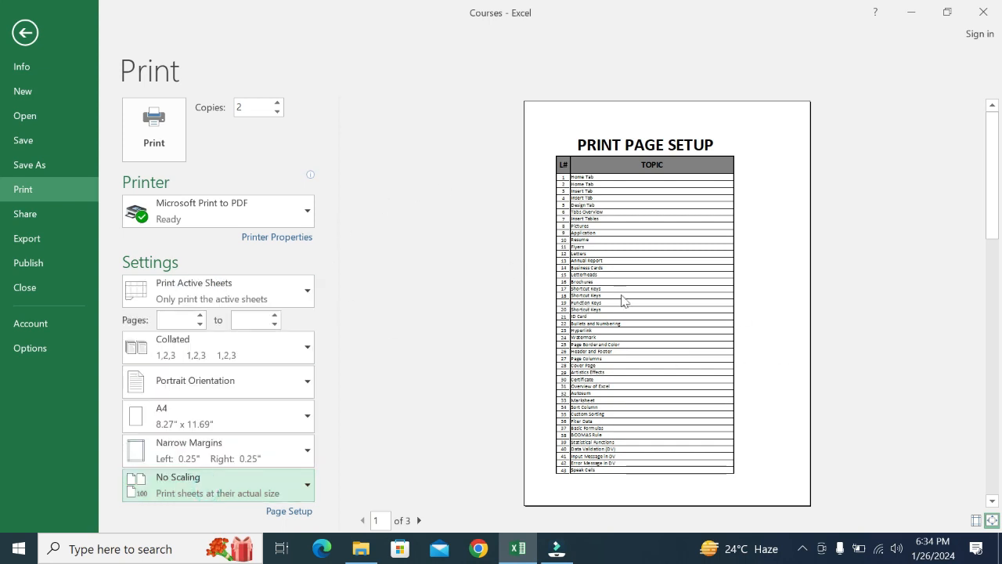